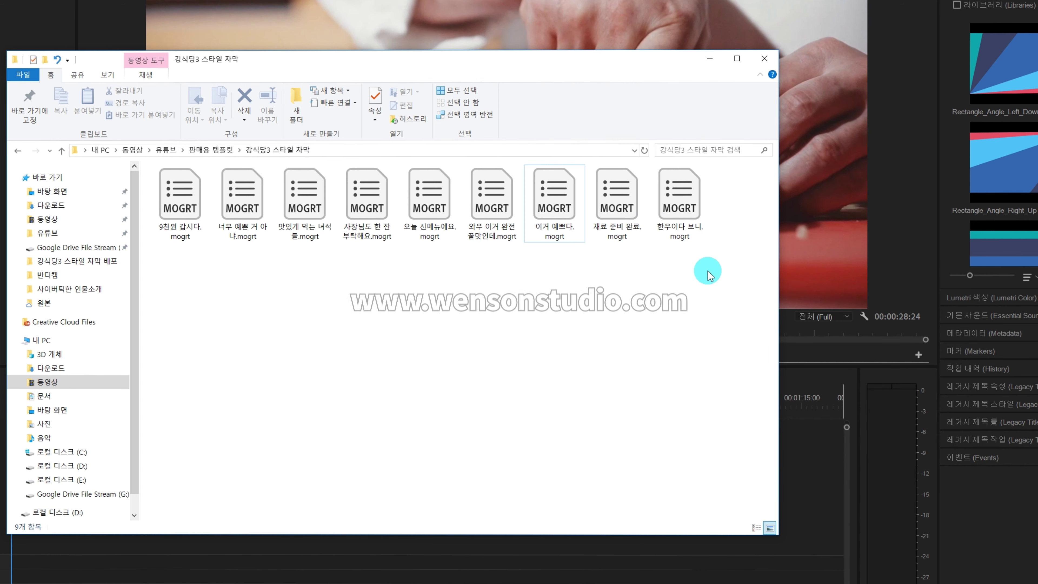
Step: Clear the MOGRT file selection and minimize File Explorer so Premiere's Essential Graphics shows
key("ctrl+a")
left_click(508, 313)
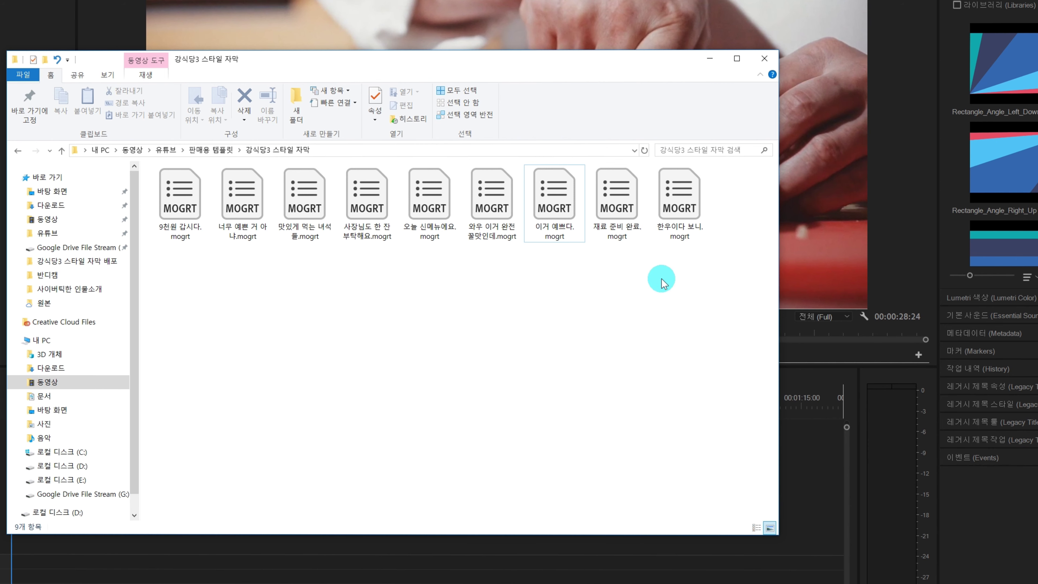
left_click(118, 583)
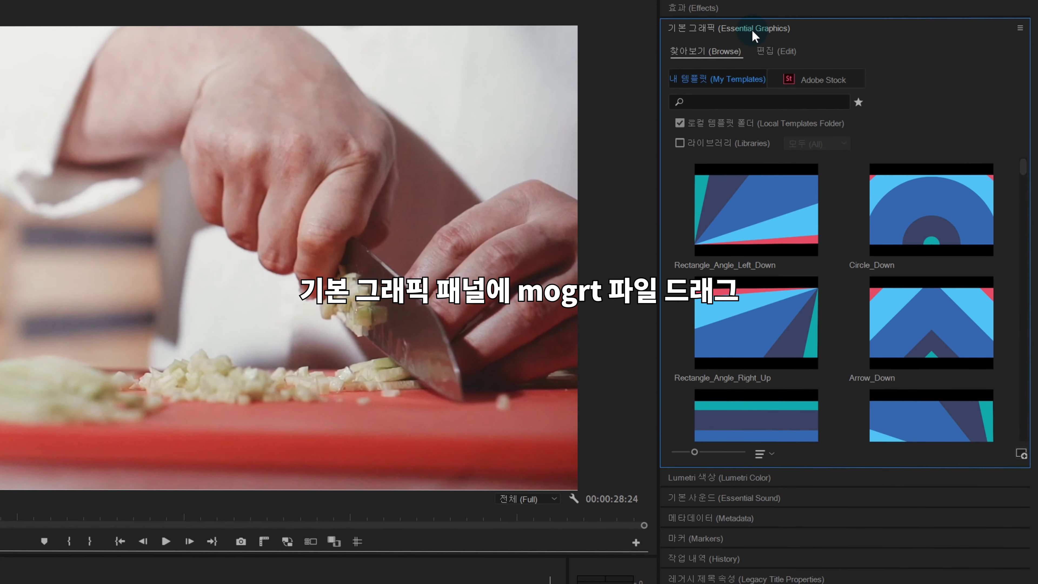
Step: Drag all nine .mogrt files into Essential Graphics Browse and star the 9천원 갑시다 template
left_click(8, 582)
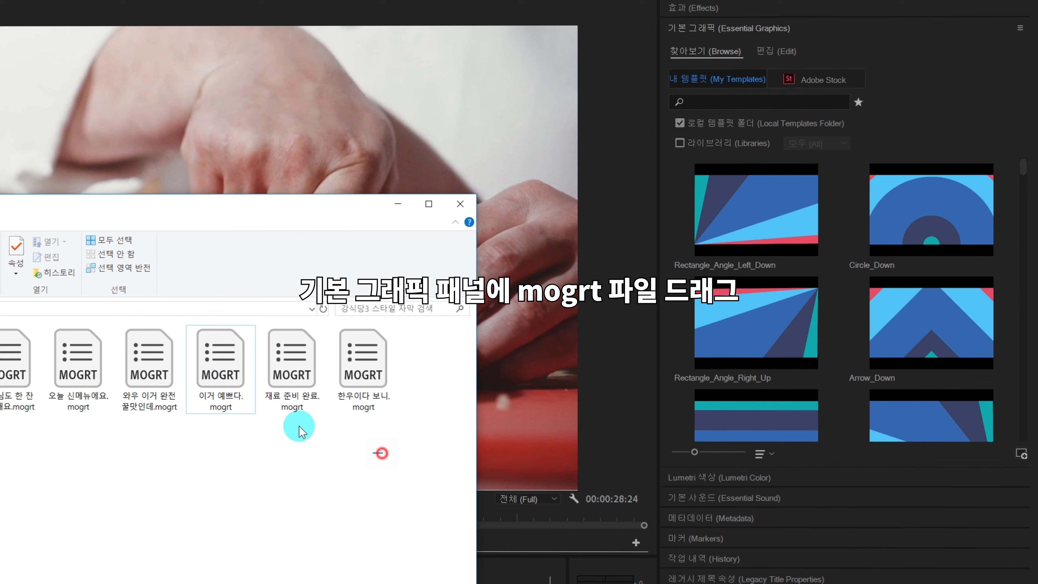
left_click_drag(299, 431, 0, 345)
left_click_drag(310, 368, 844, 317)
left_click(853, 251)
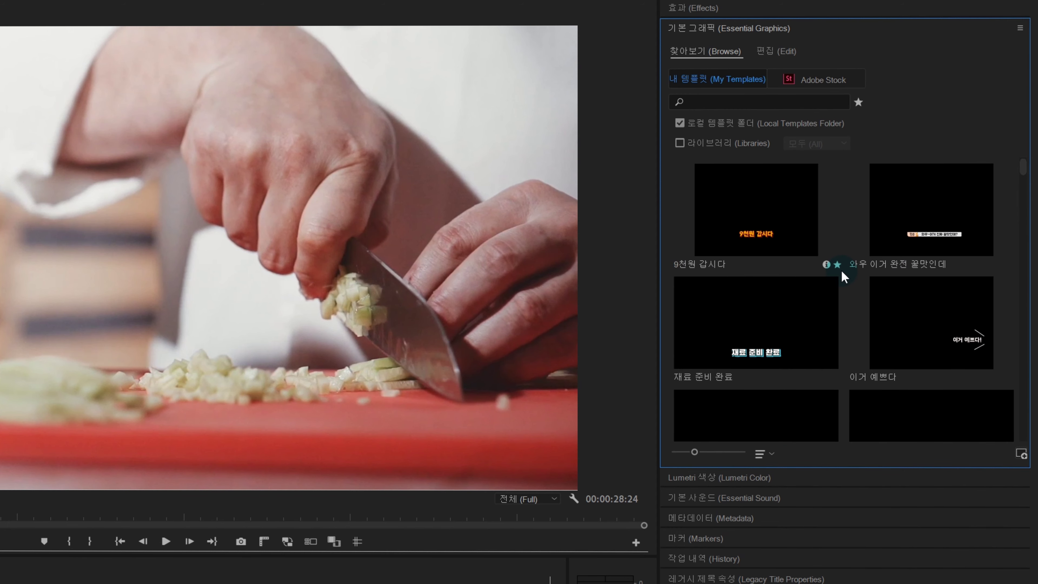
left_click(836, 265)
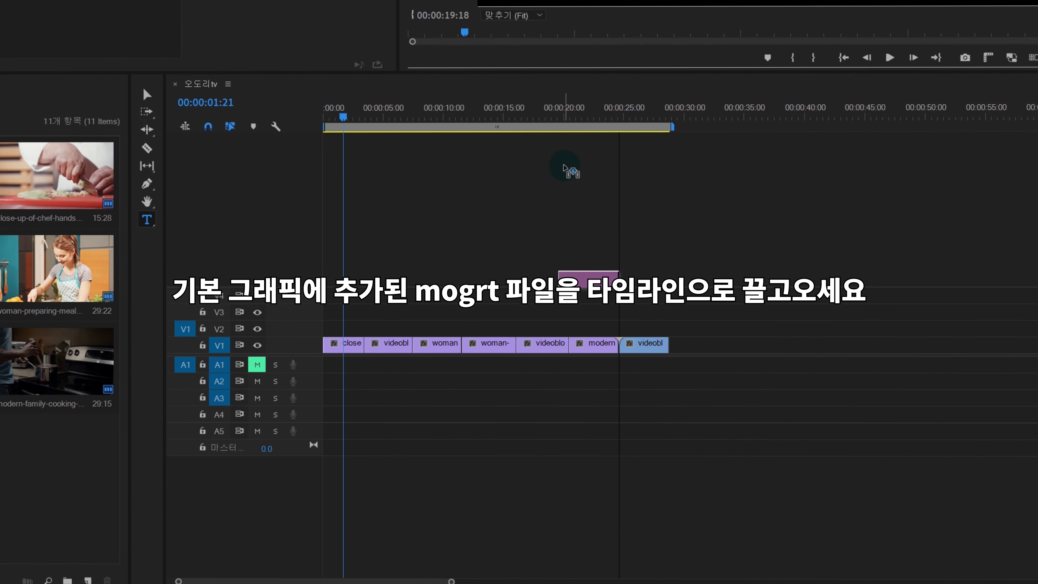
Step: Drop the 재료 준비 완료 template onto track V4 and select its title for editing
left_click_drag(563, 169, 324, 277)
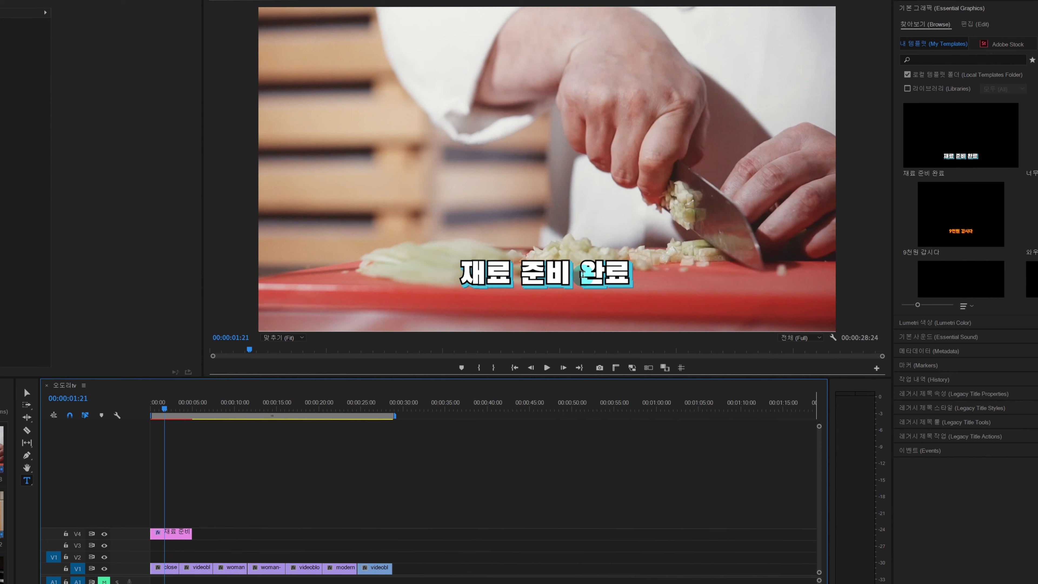
left_click(583, 273)
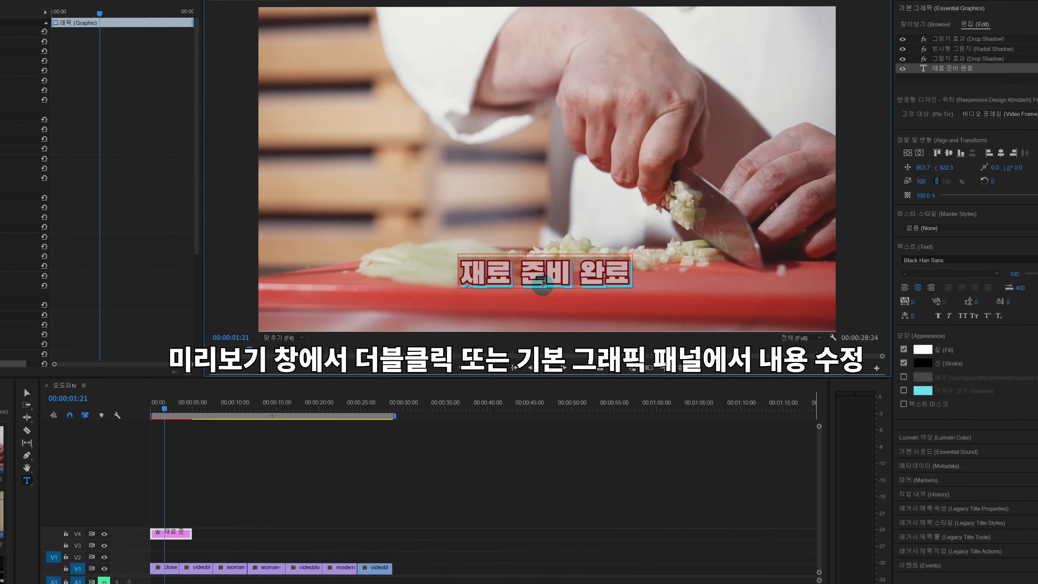
triple_click(583, 263)
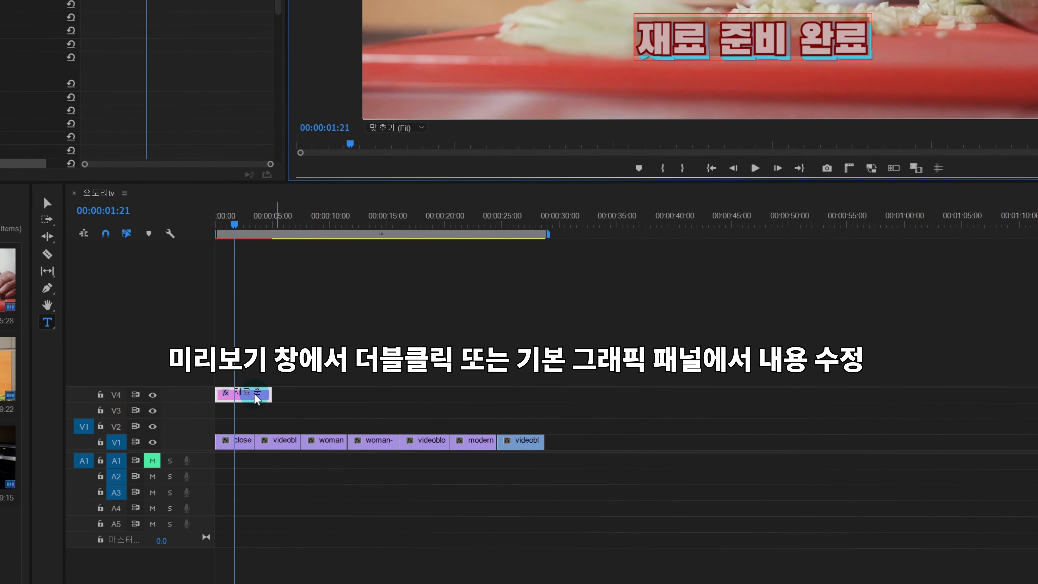
left_click(197, 509)
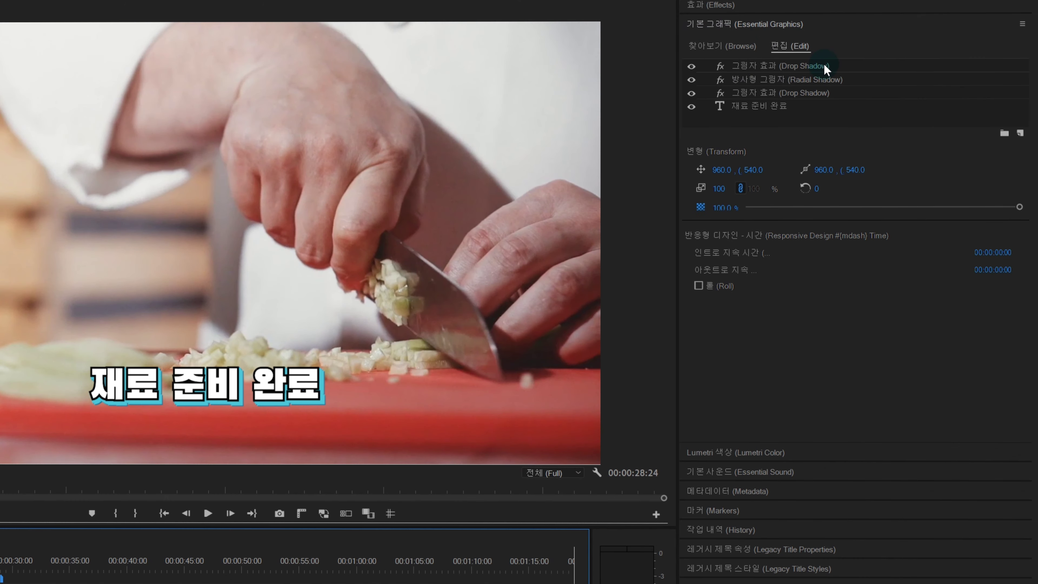
Step: Inspect the caption's top Drop Shadow, Radial Shadow and lower Drop Shadow layers
left_click(774, 66)
left_click(770, 79)
left_click(766, 92)
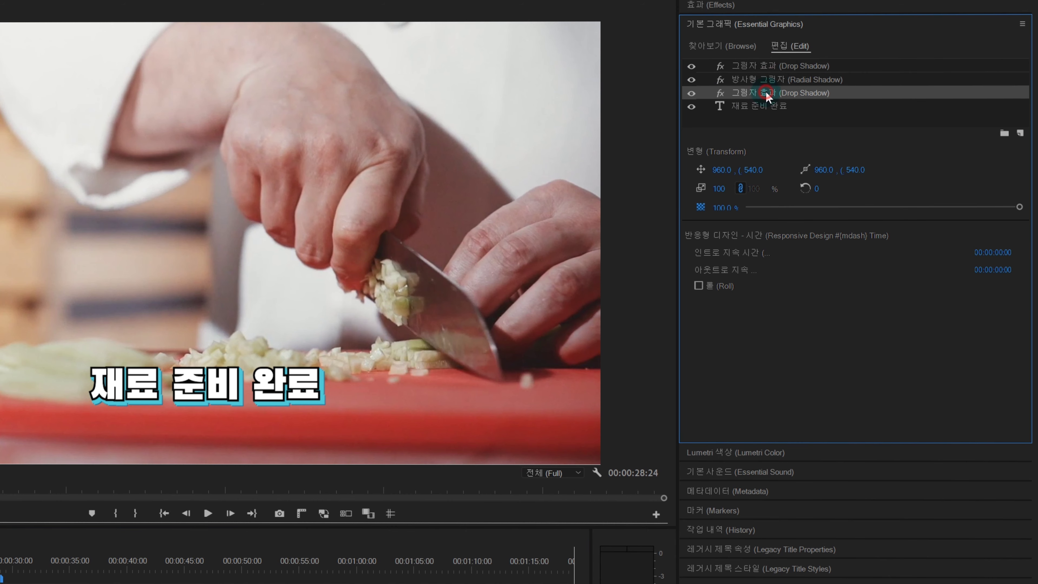
left_click(762, 107)
left_click(759, 91)
left_click(748, 72)
left_click(748, 70)
left_click(747, 80)
left_click(746, 88)
left_click(744, 80)
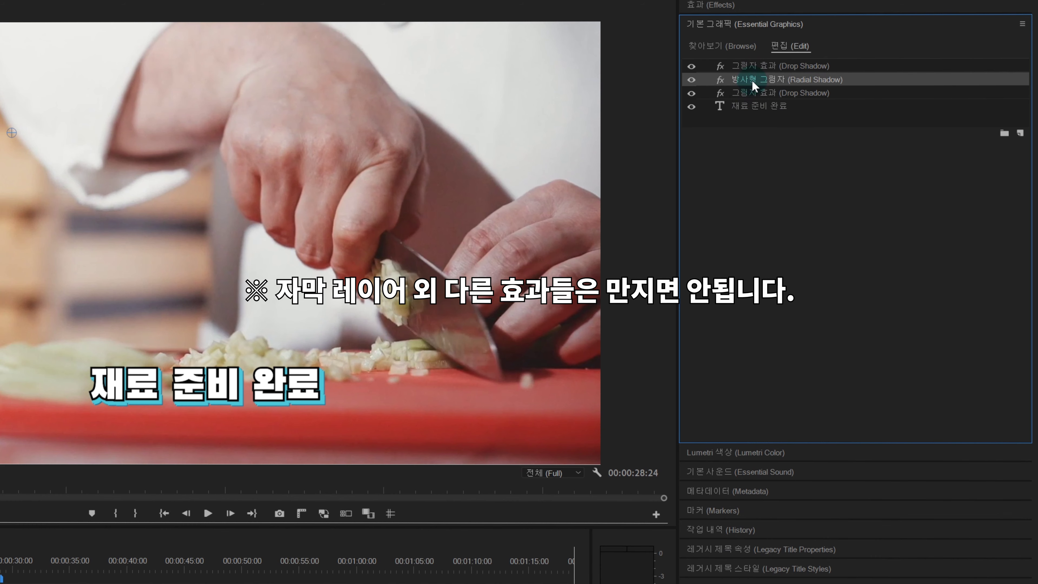
Step: Select the 재료 준비 완료 text layer to show its Black Han Sans 100, 10.0 stroke settings
left_click(761, 102)
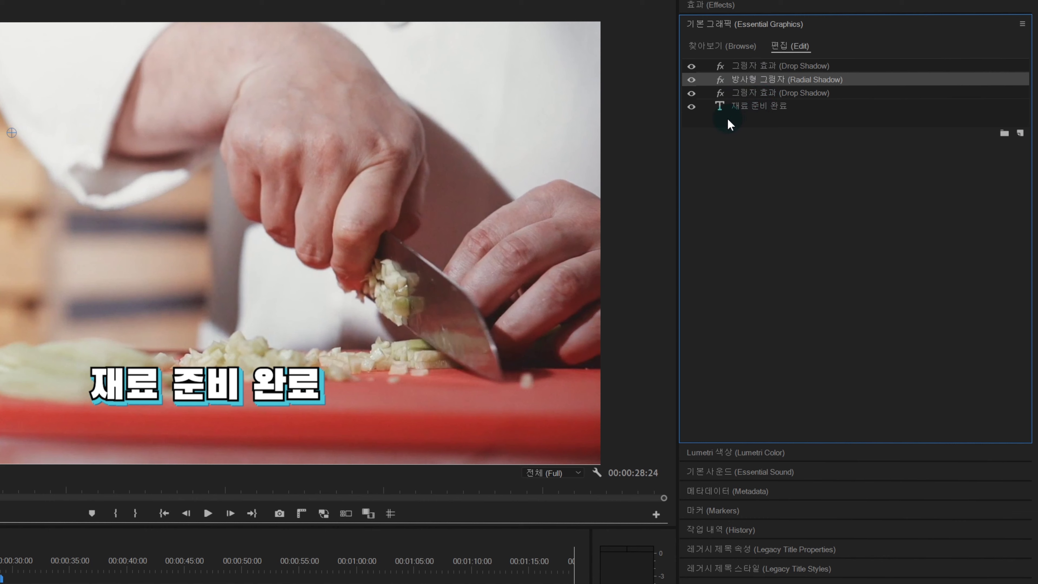
left_click(721, 111)
left_click(762, 108)
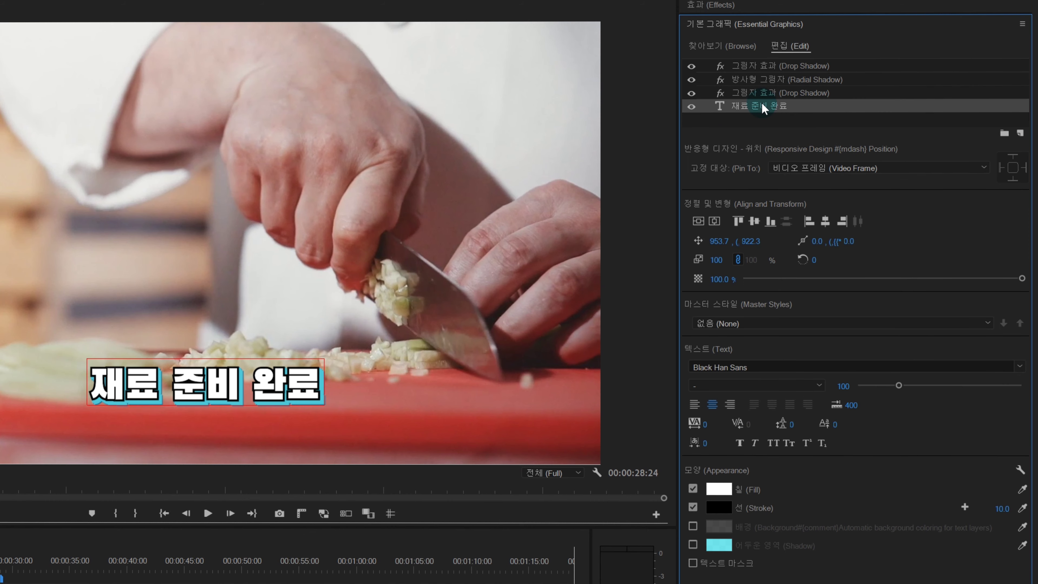
Step: Replace the 재료 준비 완료 caption text with 반갑습니다. in the Program Monitor
left_click(226, 384)
left_click(163, 385)
triple_click(161, 385)
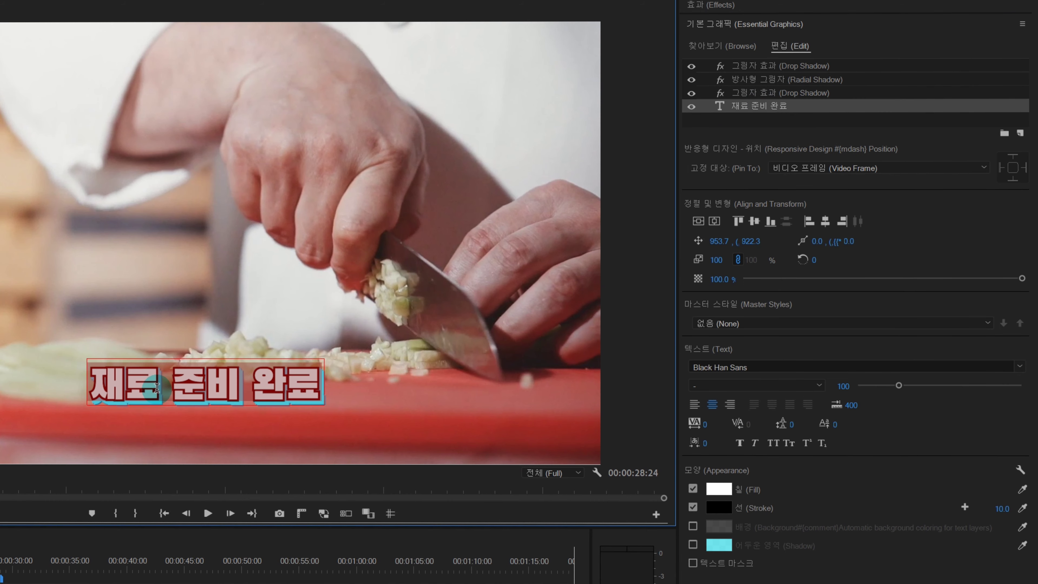
type("반갑습니다.")
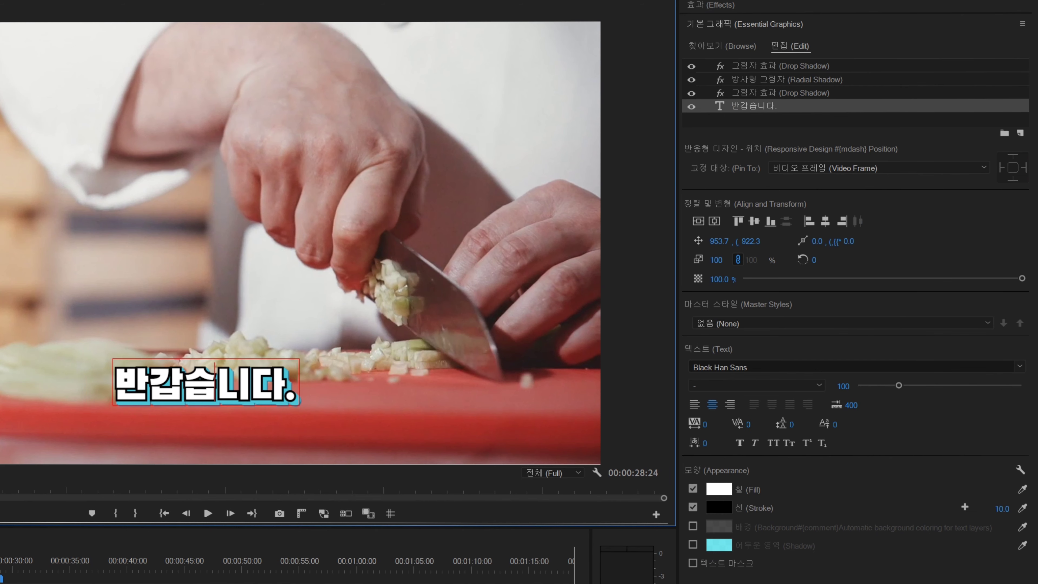
triple_click(235, 397)
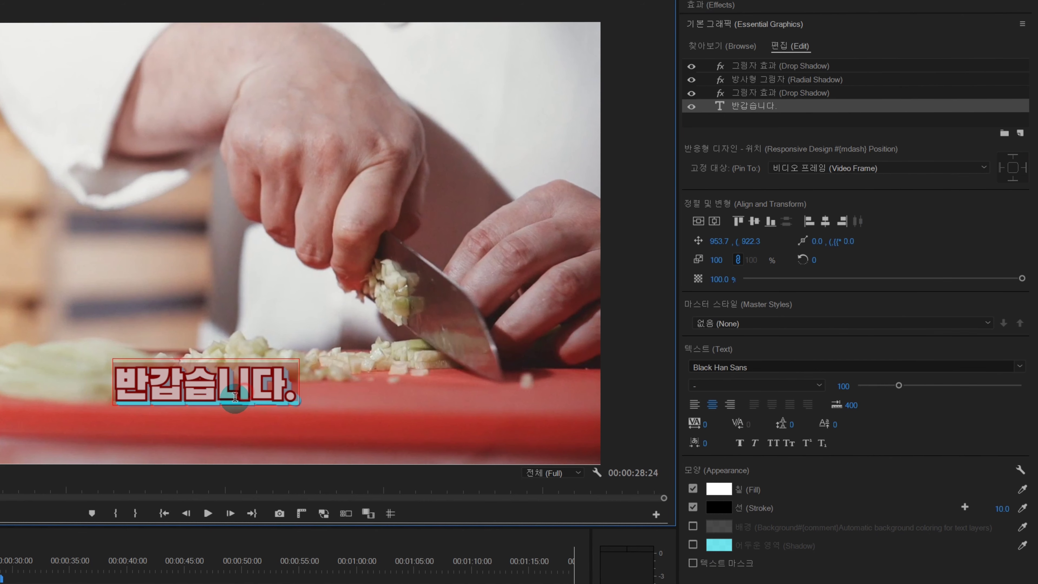
left_click(234, 397)
Step: Review the shadow and 반갑습니다. text layers, then deselect the caption graphic
left_click(771, 93)
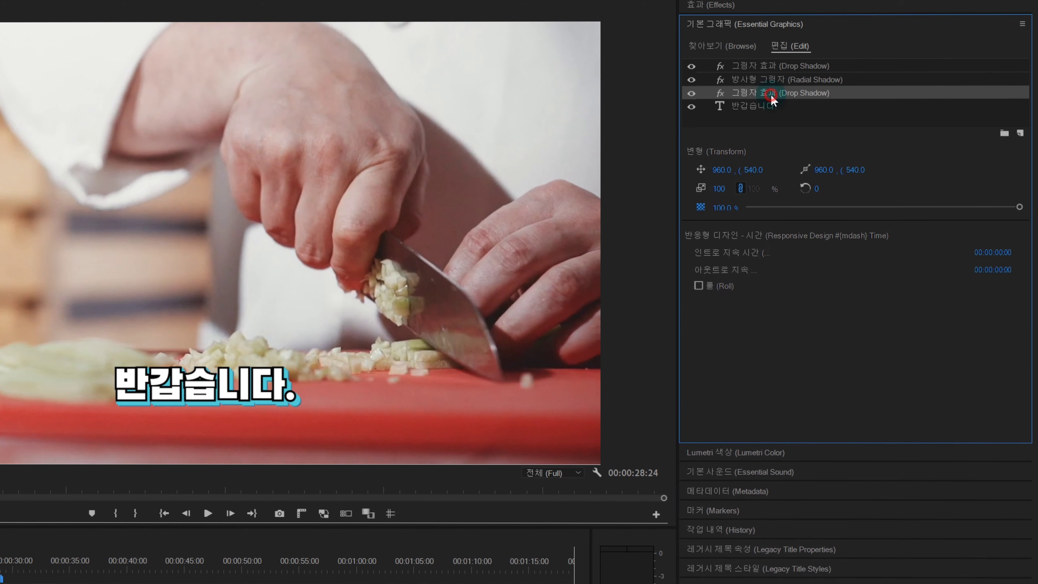
left_click(767, 67, "shift")
left_click(779, 107)
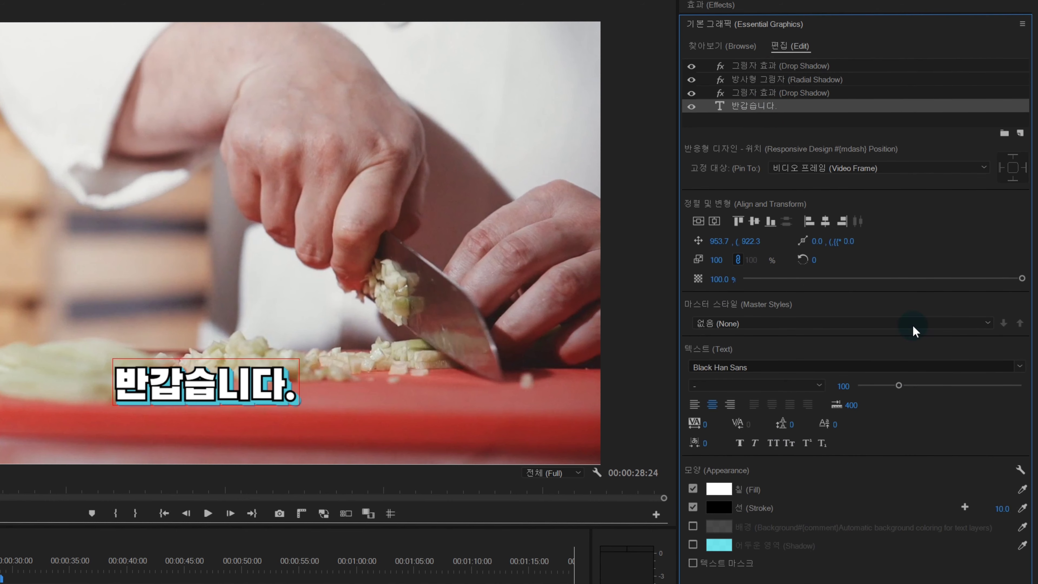
left_click(262, 582)
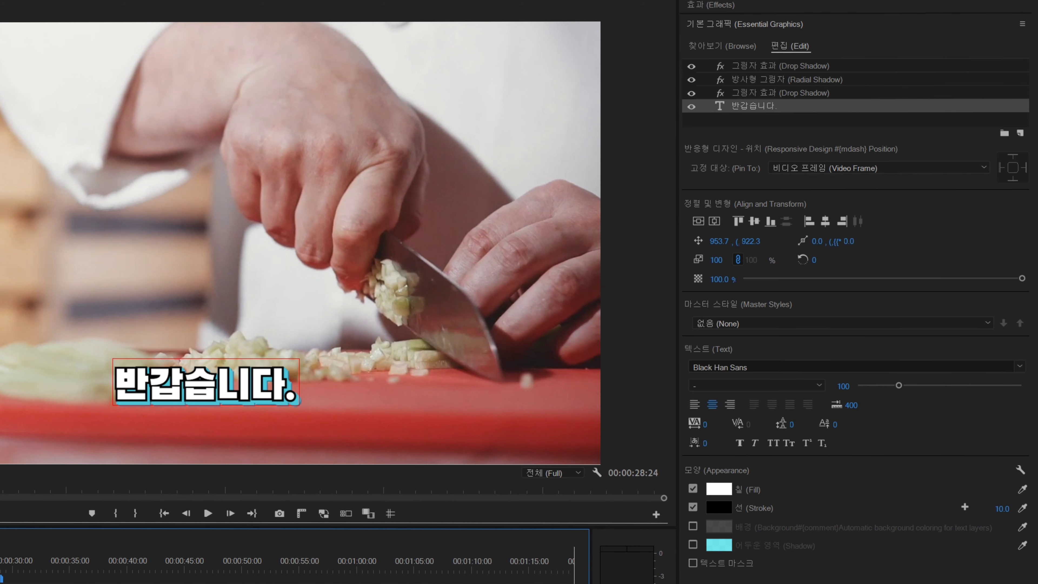
left_click(8, 582)
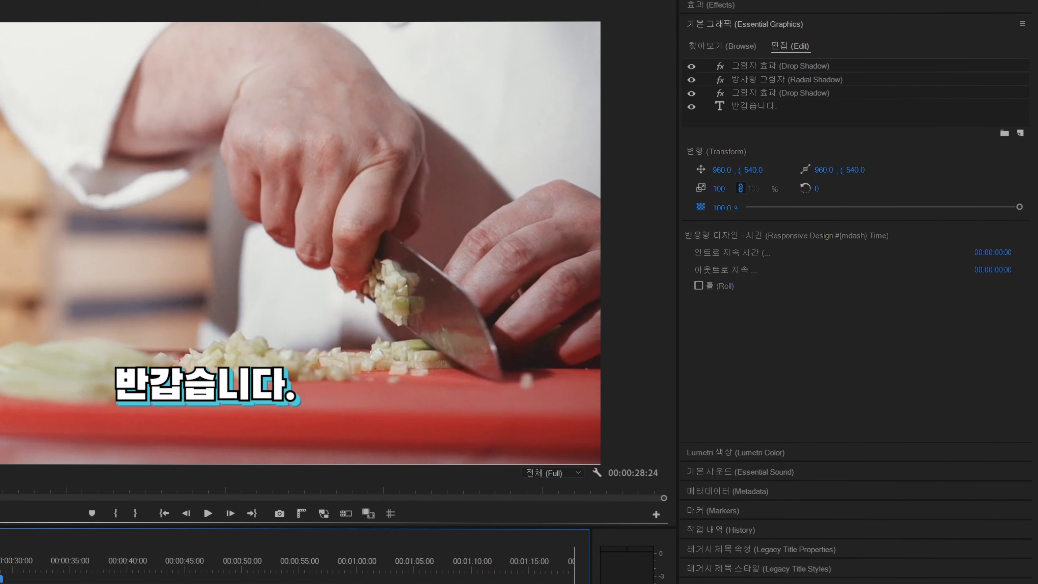
left_click(742, 107)
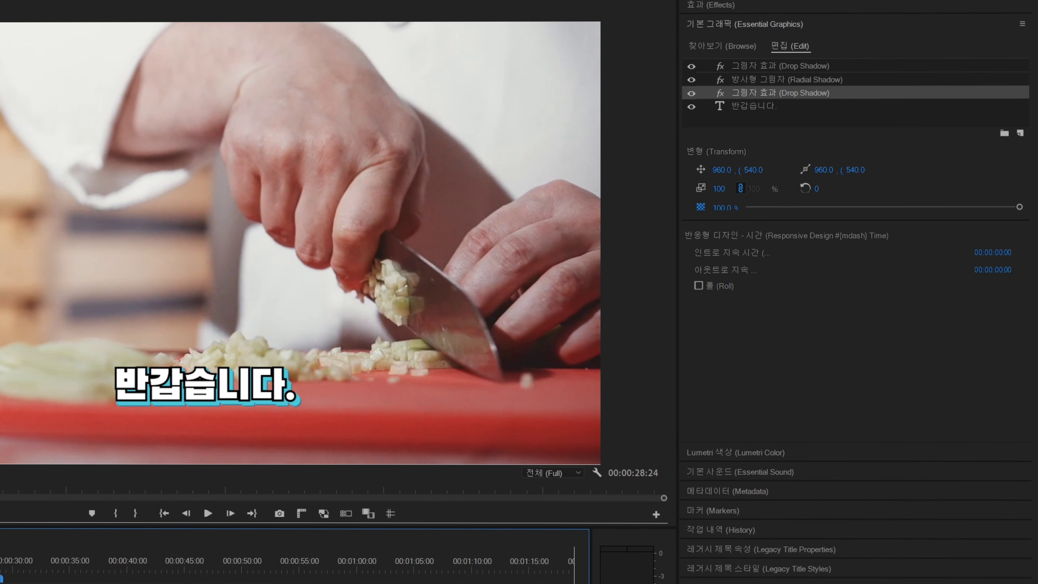
left_click(262, 582)
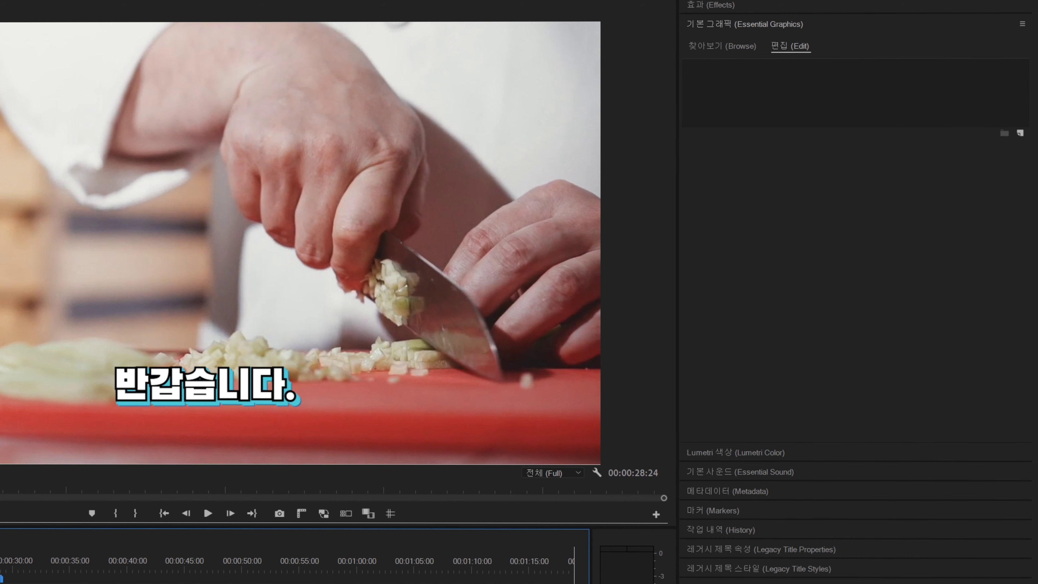
key("Delete")
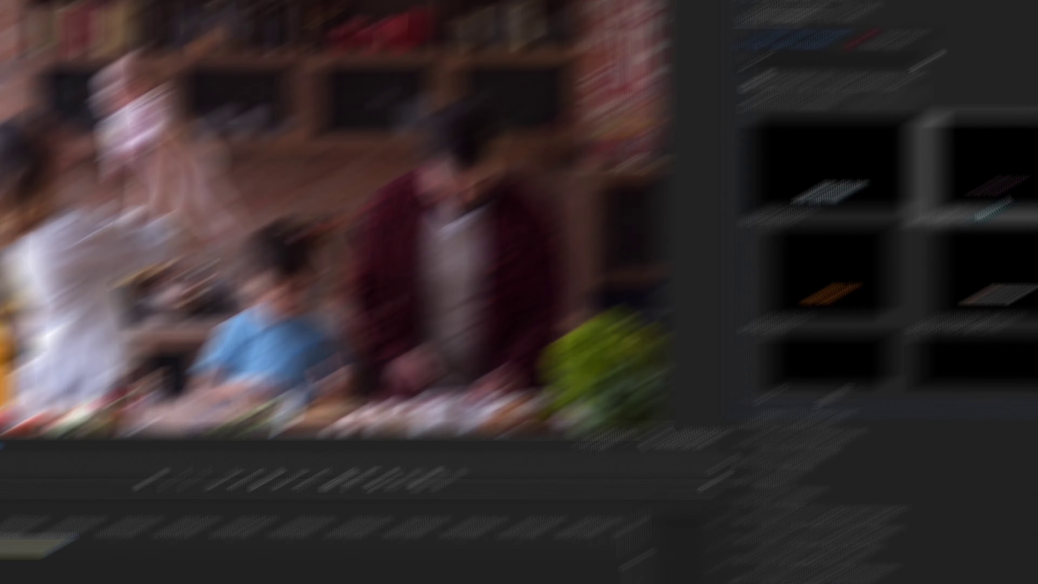
Step: Place the 너무 예쁜 거 아냐? template on V2, trim its start, play it back, and select it
left_click_drag(993, 176, 369, 397)
left_click(369, 199)
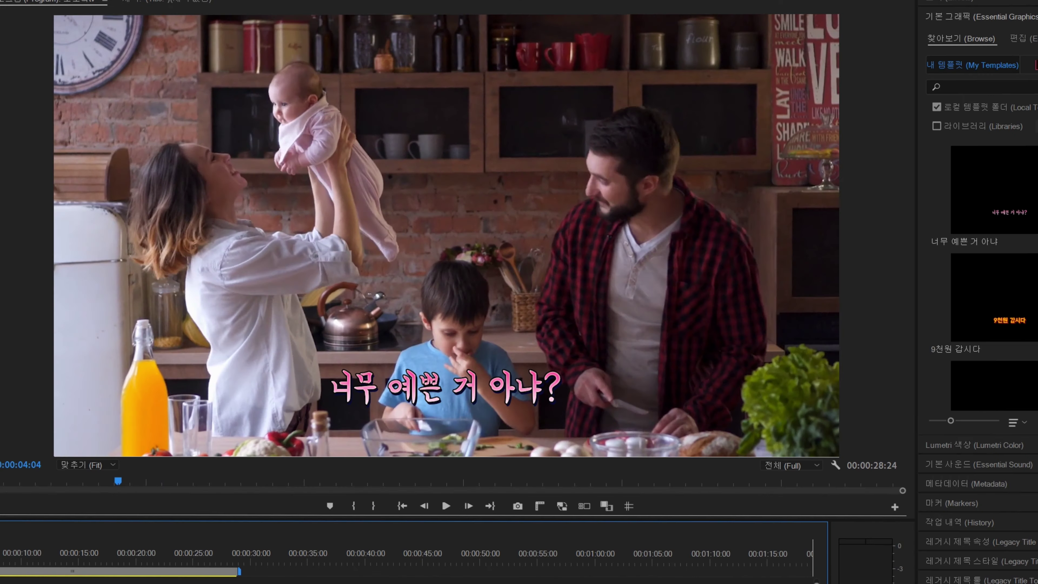
key("space")
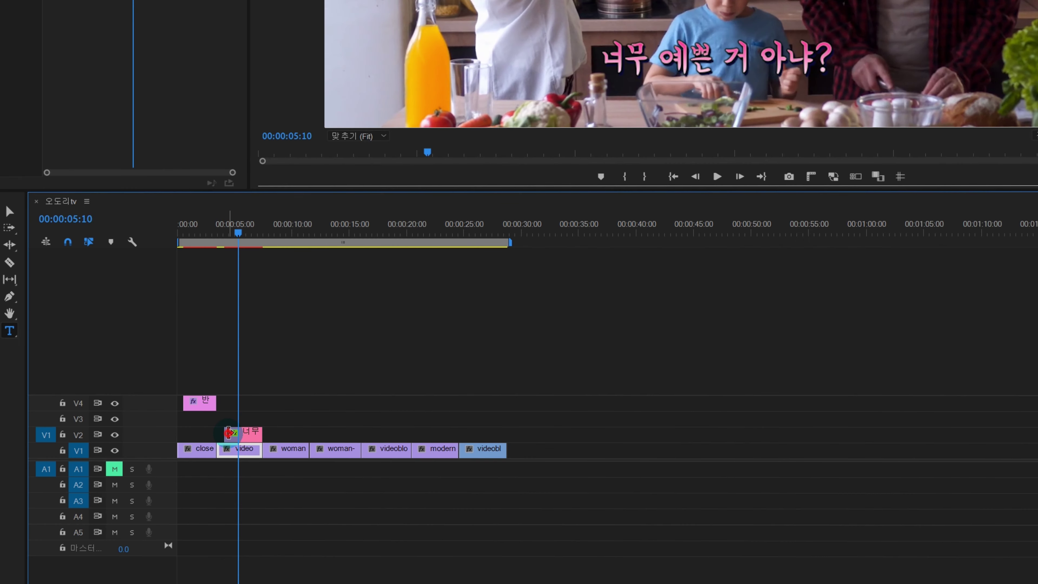
left_click(252, 433)
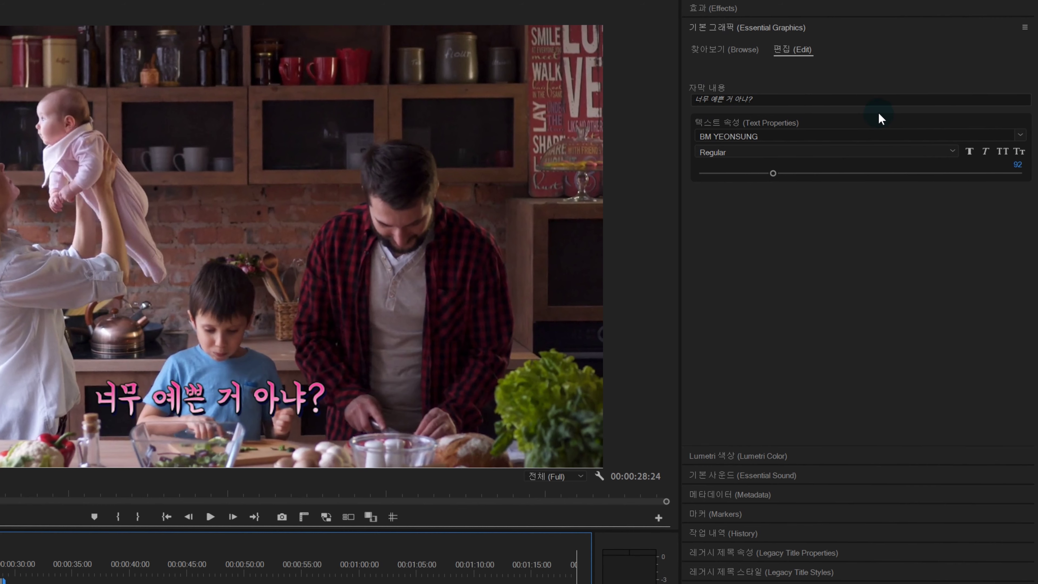
Step: Replace the 자막 내용 text 너무 예쁜 거 아냐? with 사랑스러워~ and commit it
left_click(777, 100)
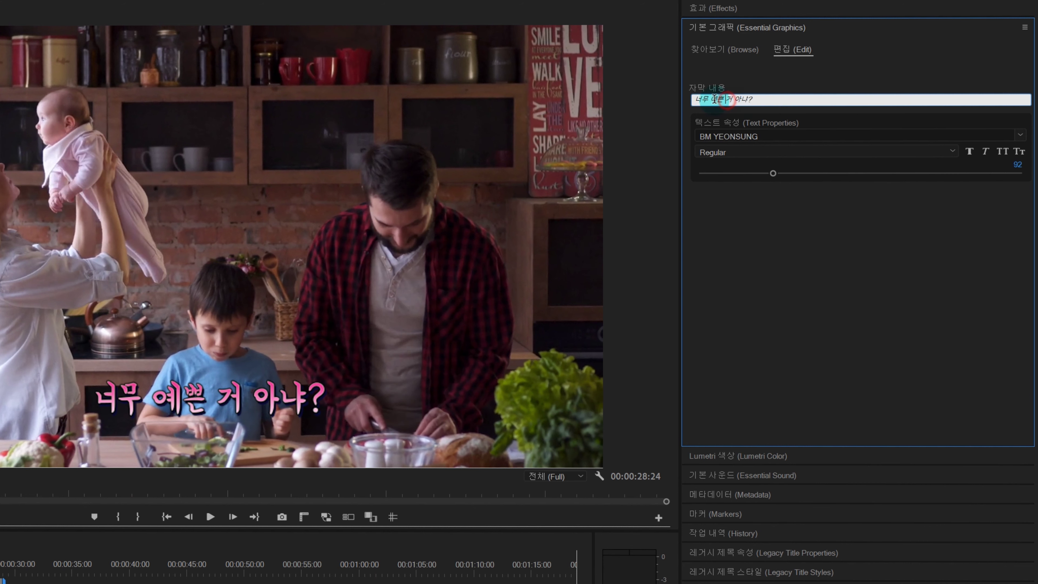
left_click(698, 97)
left_click_drag(699, 98, 768, 97)
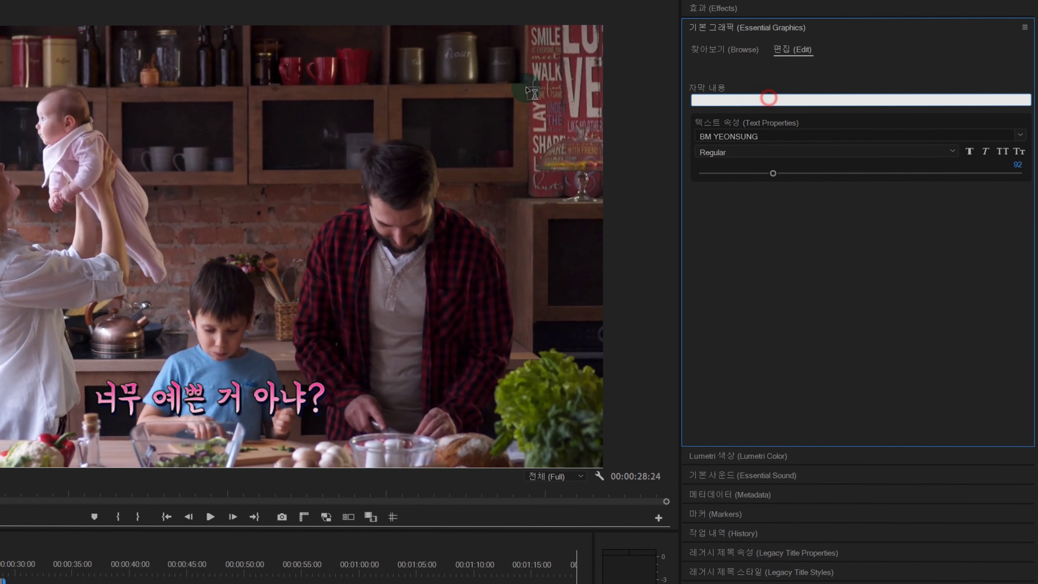
type("tk")
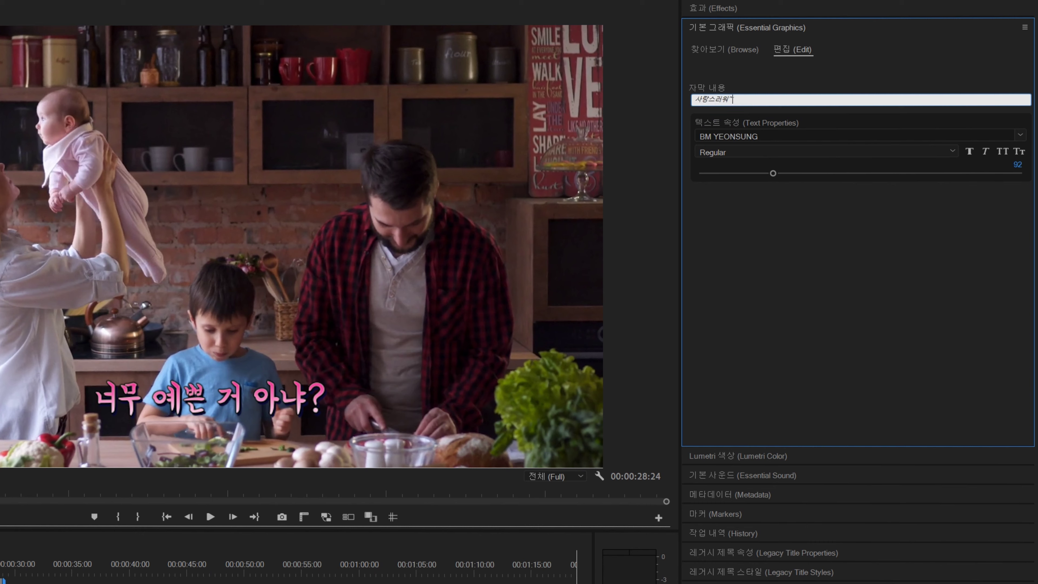
left_click(906, 236)
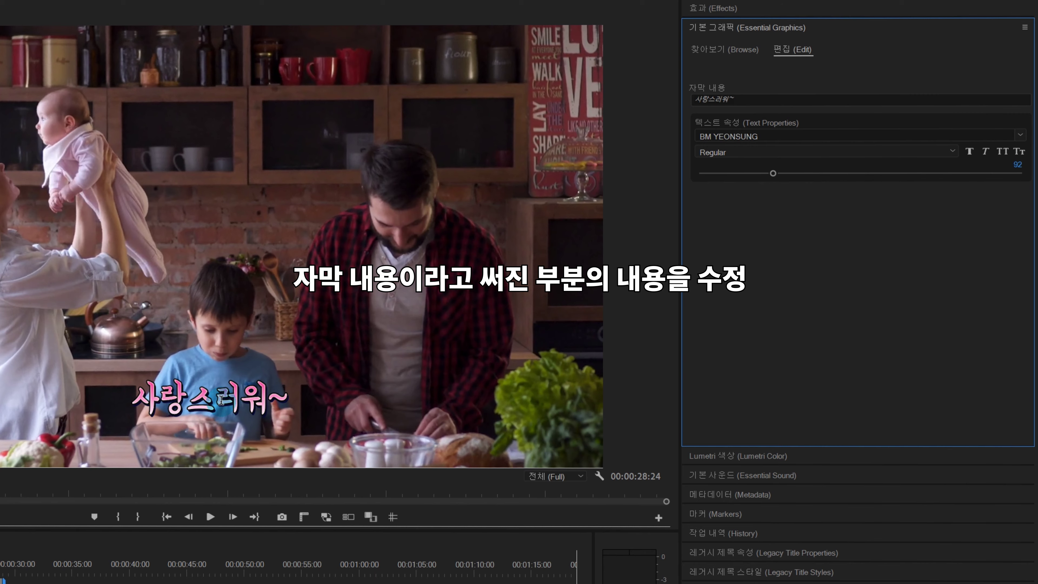
left_click(154, 433)
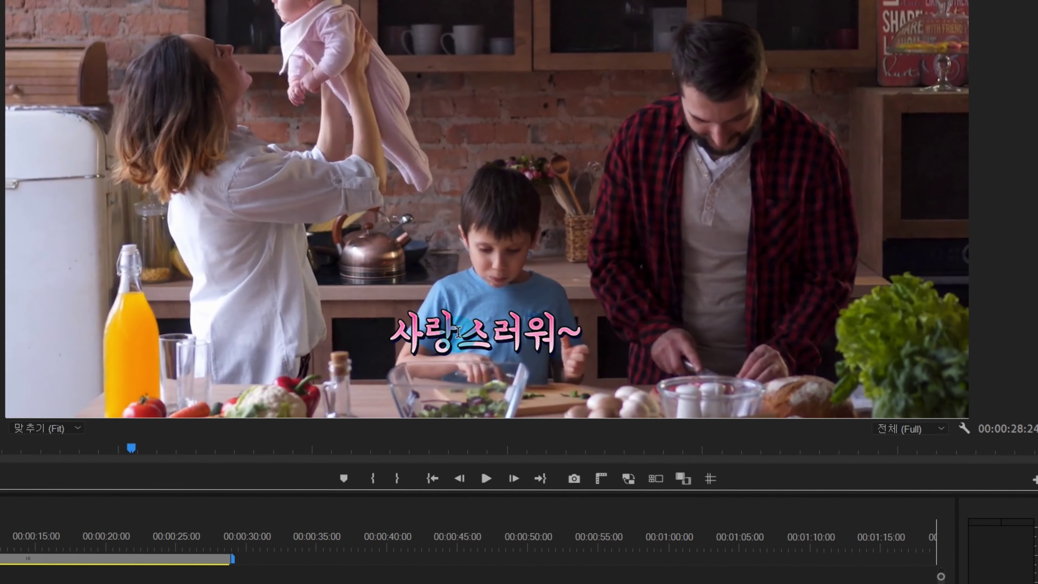
left_click(215, 393)
double_click(491, 328)
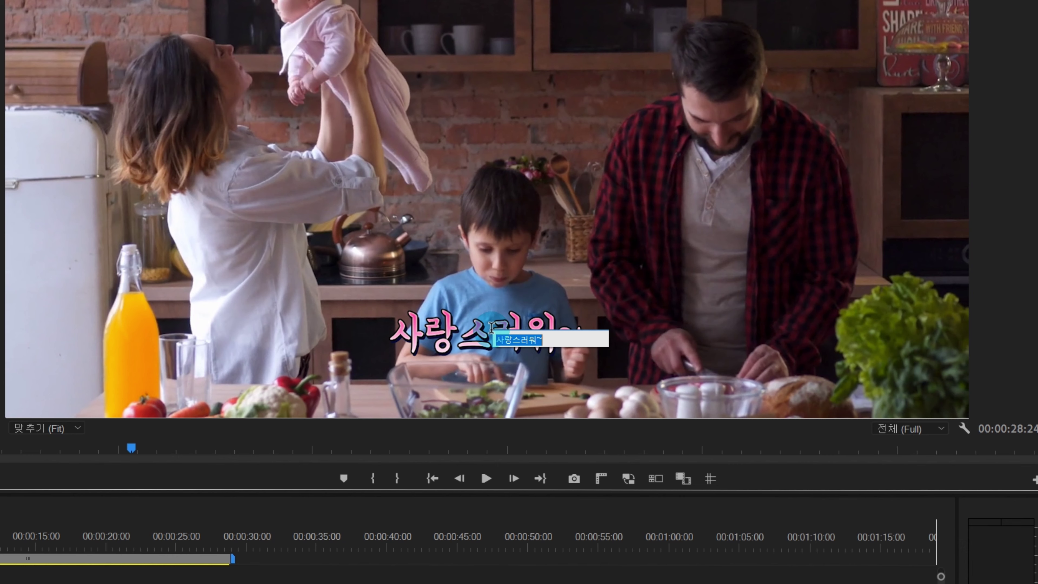
left_click(545, 340)
type(";ㅁㄴ이람ㄴ;일")
key("Return")
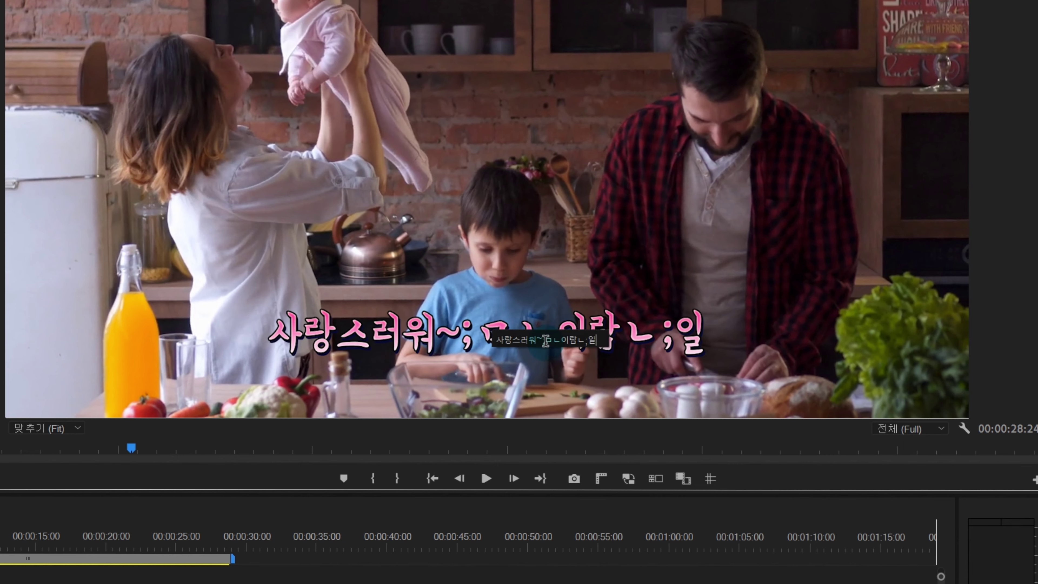
double_click(521, 338)
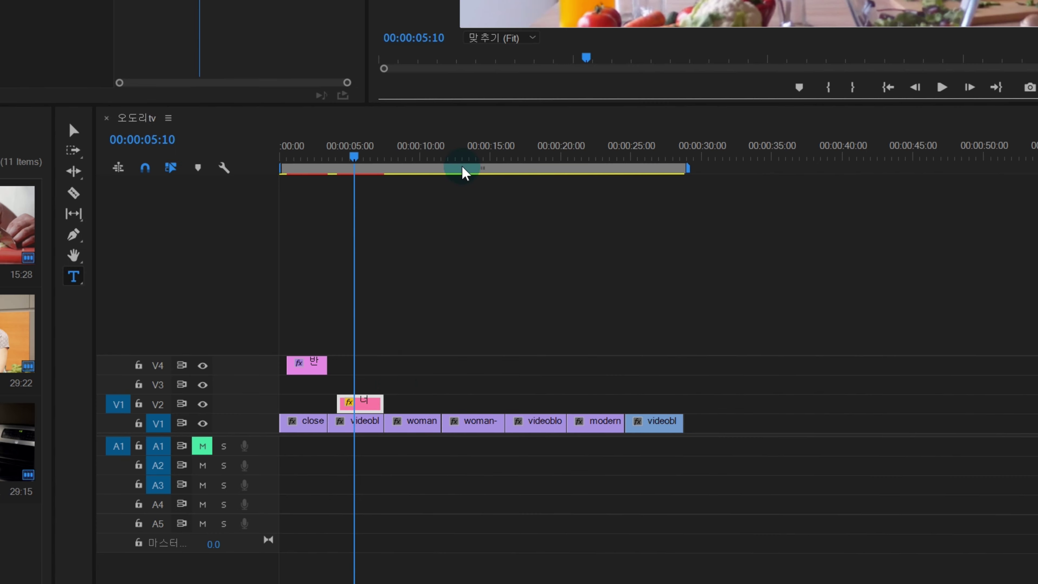
left_click(370, 403)
left_click(65, 87)
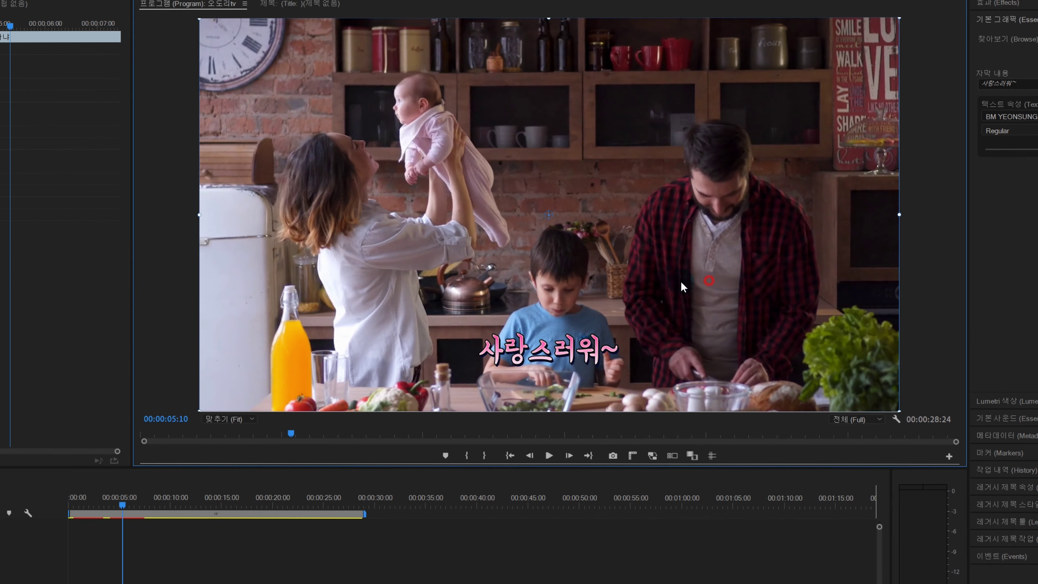
left_click_drag(503, 280, 635, 310)
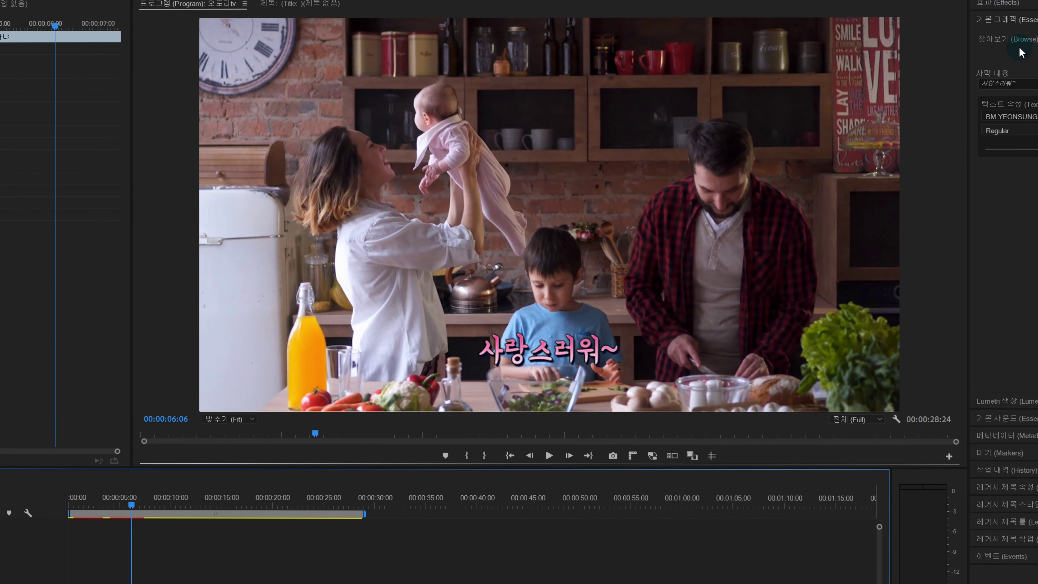
Step: Drag the 와우 이거 완전 꿀맛인데 template from My Templates onto V2 and select it
left_click(1012, 40)
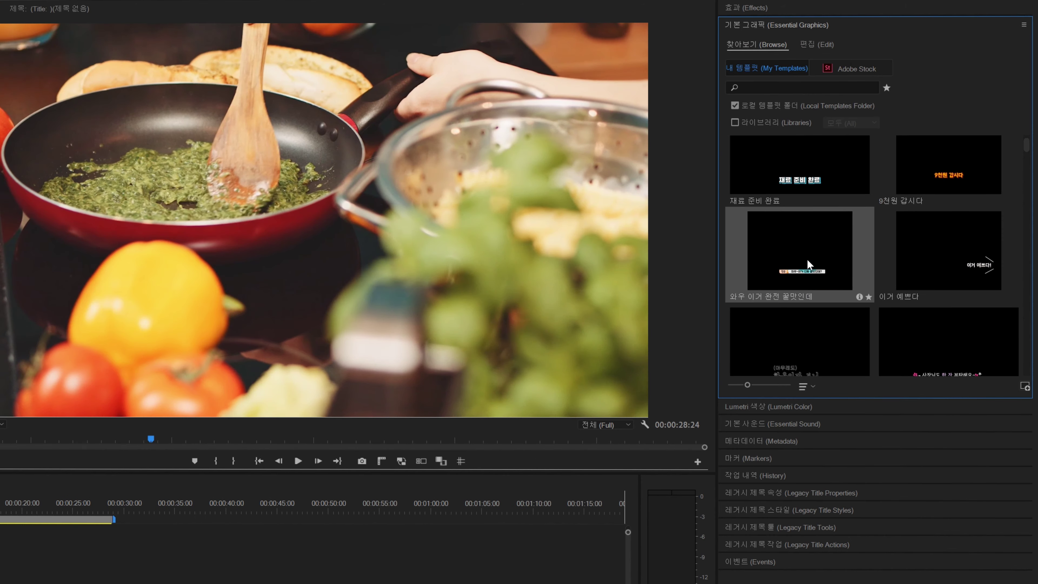
left_click_drag(794, 241, 410, 349)
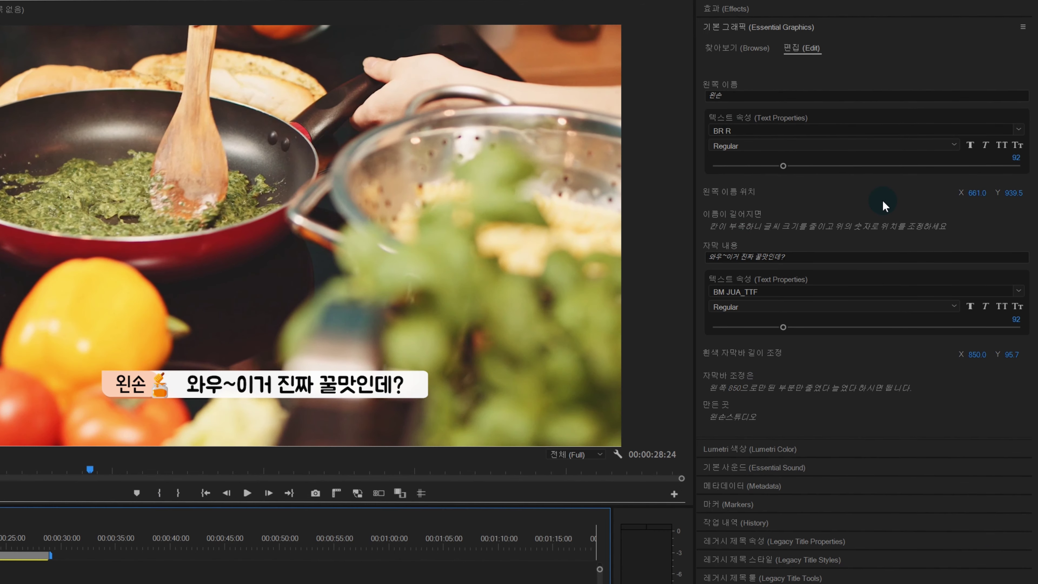
left_click(844, 208)
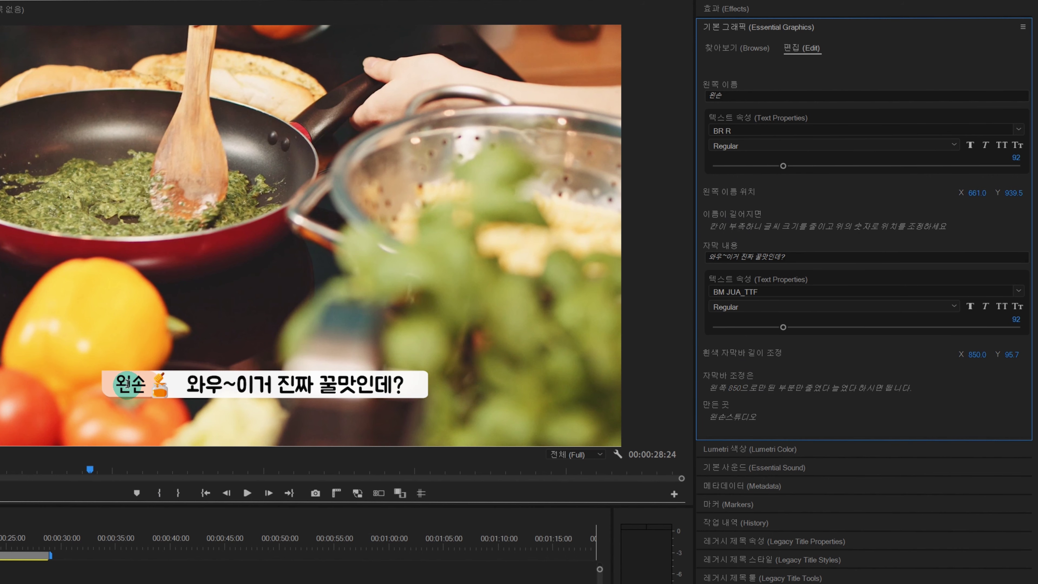
Step: Replace the 왼쪽 이름 text 왼손 with 오른손 and click away to commit
left_click(735, 95)
type("오르")
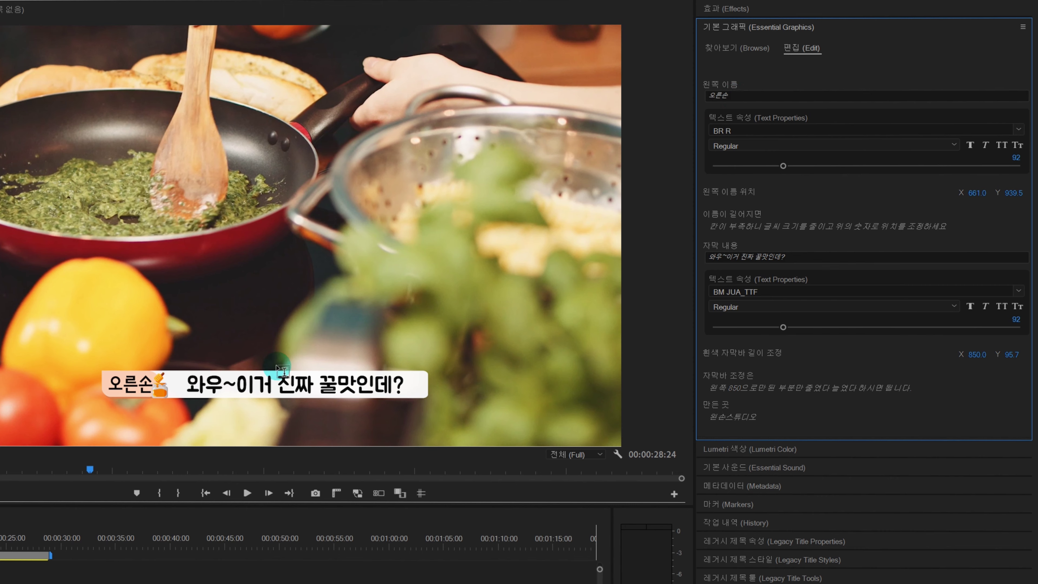
left_click(135, 372)
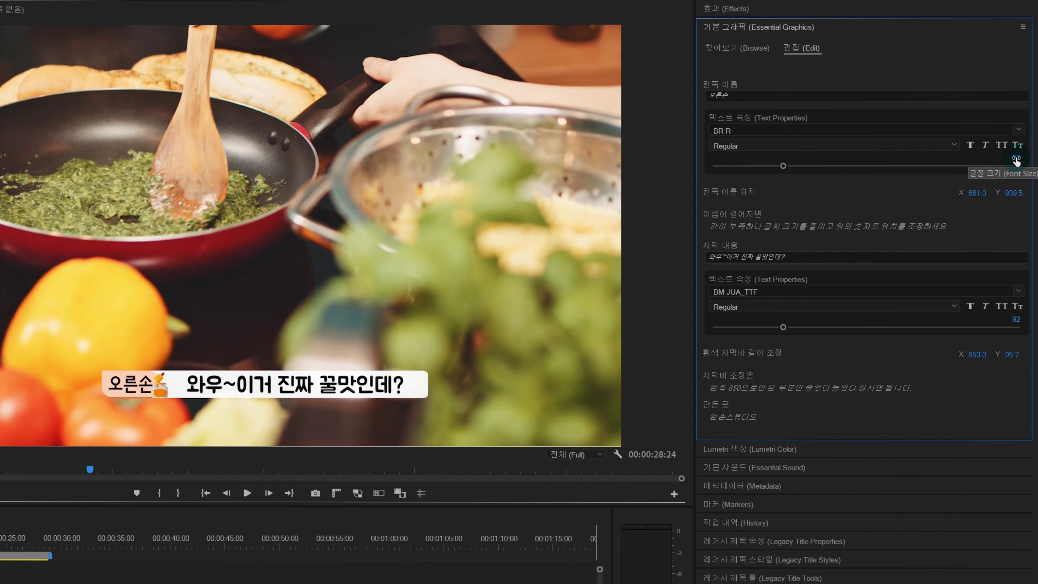
Step: Set the 오른손 label's BR R size to 76 and 왼쪽 이름 위치 to X 659.0, Y 935.5
left_click(783, 165)
left_click_drag(784, 166, 770, 167)
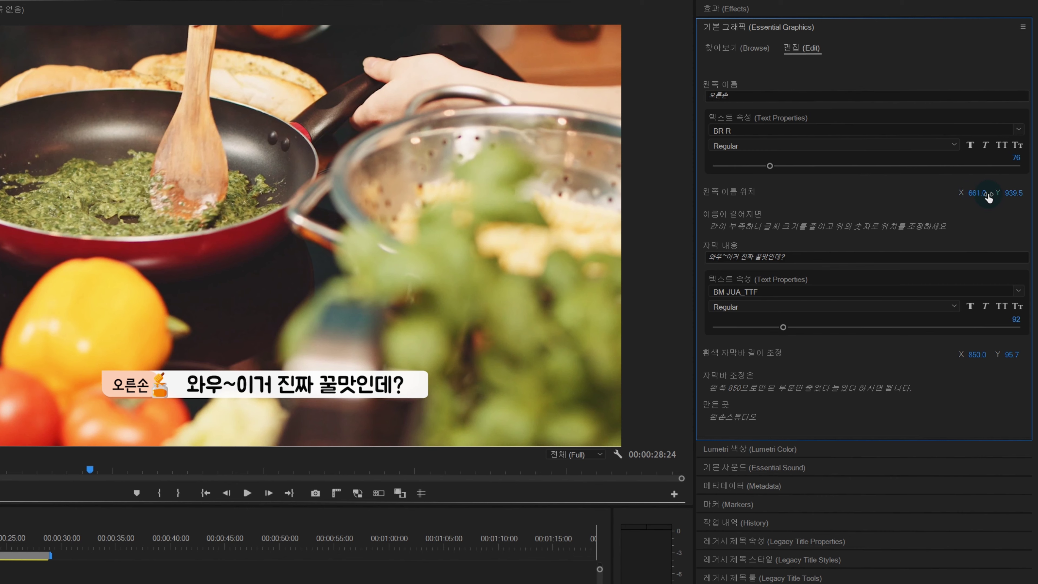
left_click_drag(985, 196, 981, 196)
left_click_drag(1013, 192, 1012, 193)
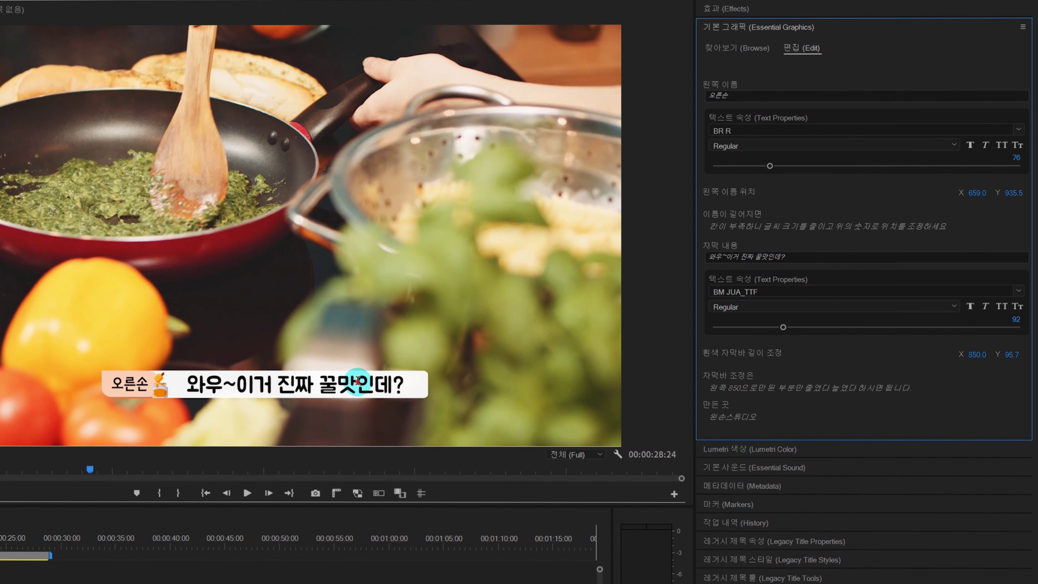
Step: Replace the caption '와우~이거 진짜 꿀맛인데?' with '감사합니다. 왼손이에요' in the 자막 내용 field
double_click(347, 396)
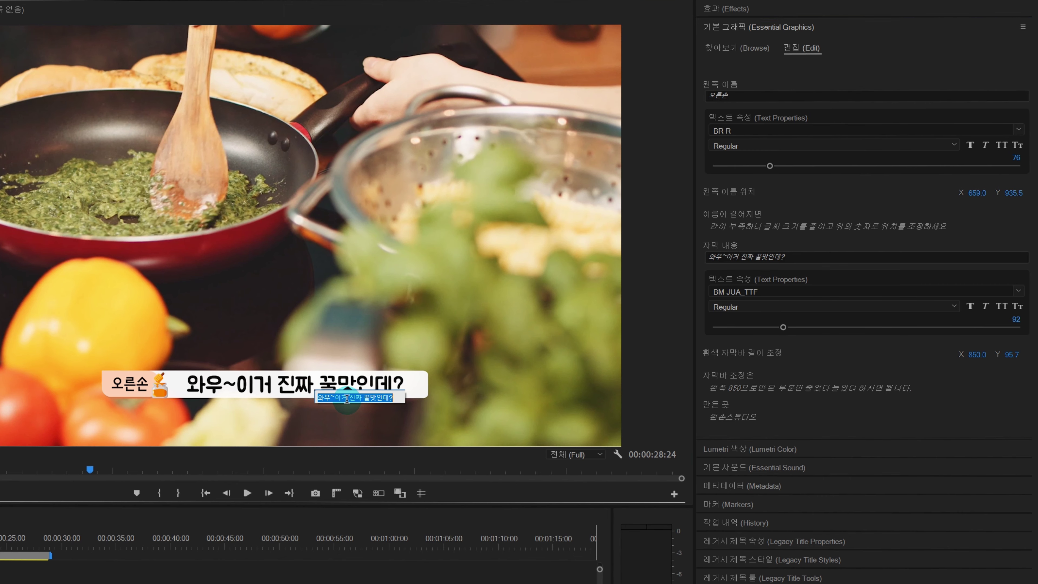
left_click(346, 399)
left_click_drag(355, 399, 436, 397)
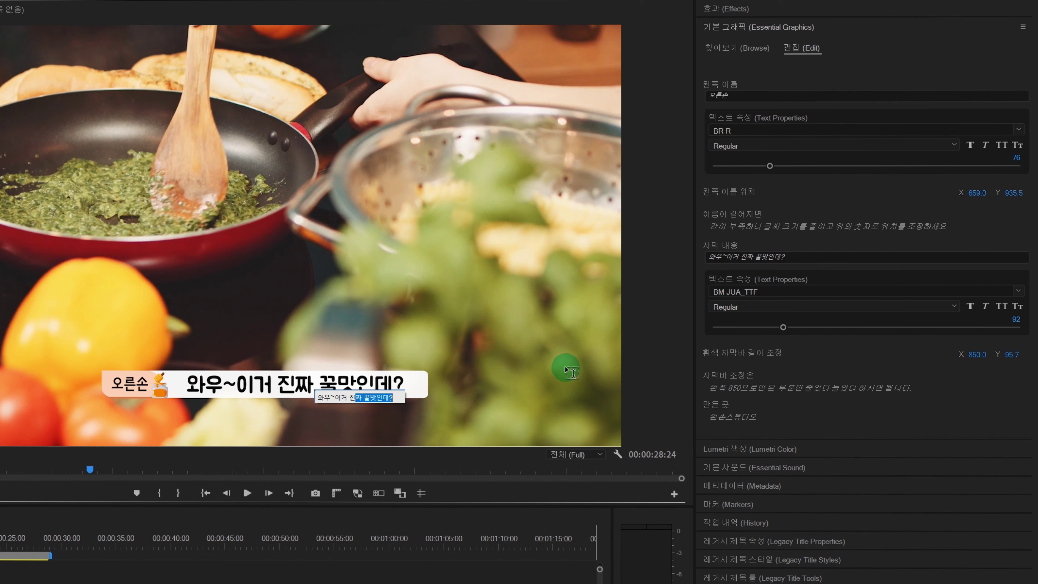
left_click(809, 256)
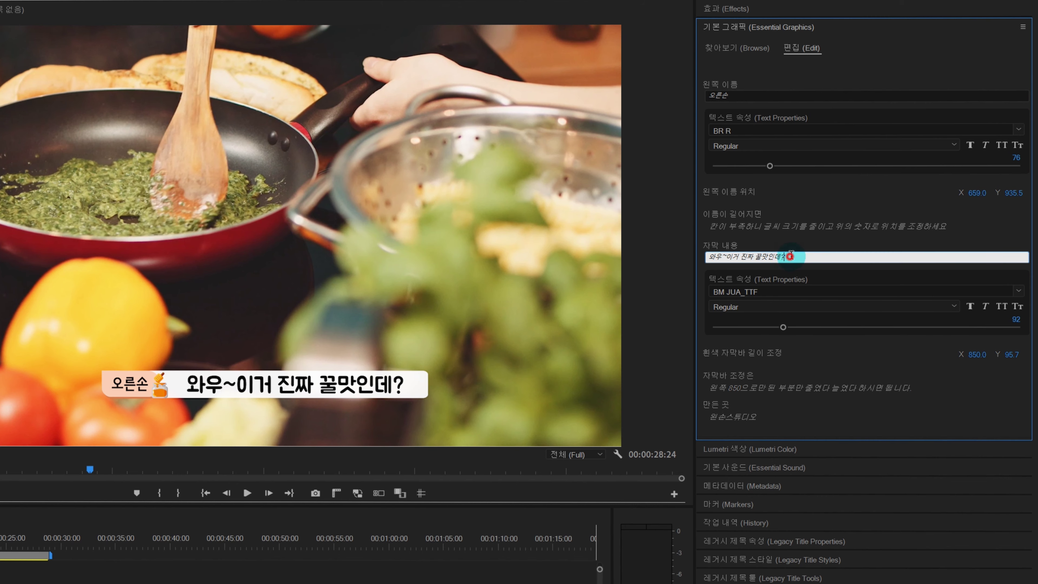
type("감사합ㄴ")
type("니다. 왼손이에요")
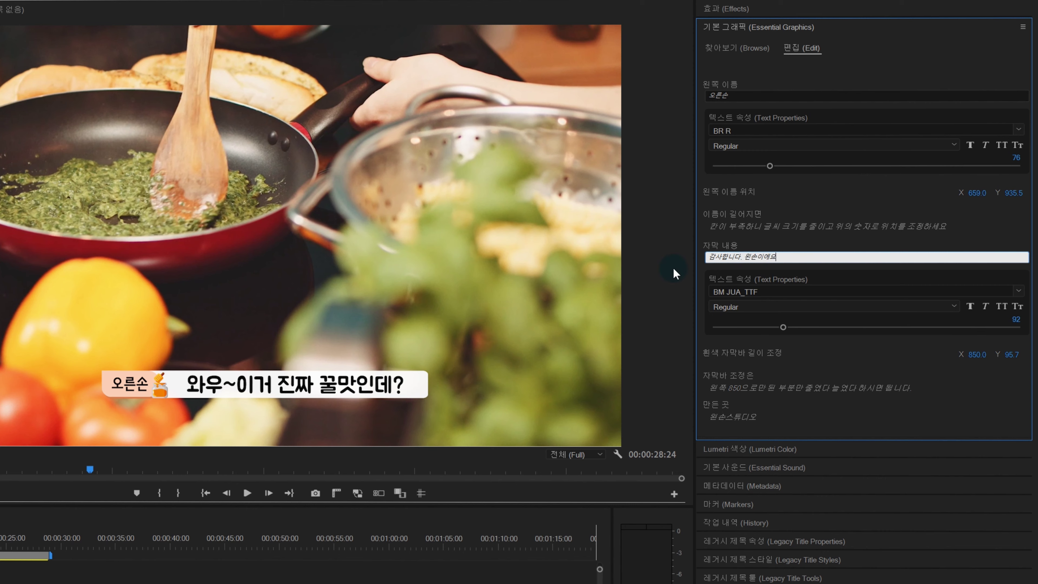
left_click(673, 273)
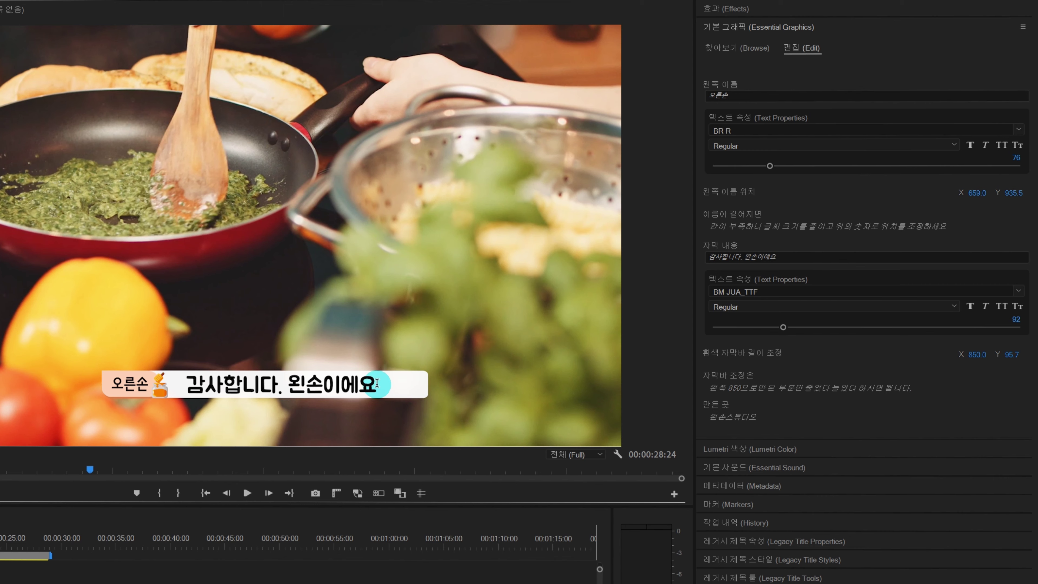
Step: Reduce the 흰색 자막바 길이 조정 X value to 741.0, then bring up Legacy Title Styles
left_click(754, 355)
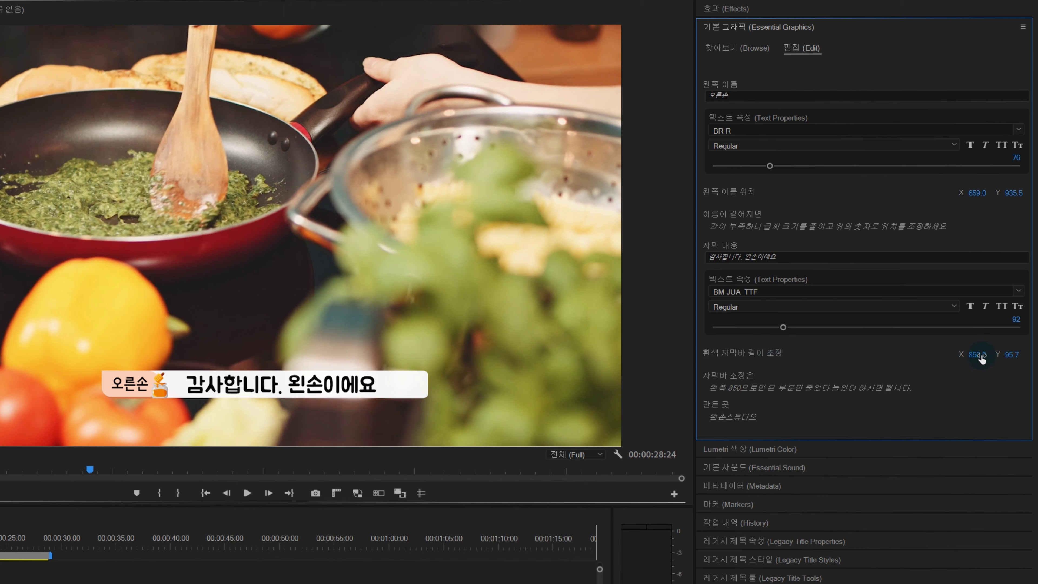
left_click_drag(980, 356, 936, 355)
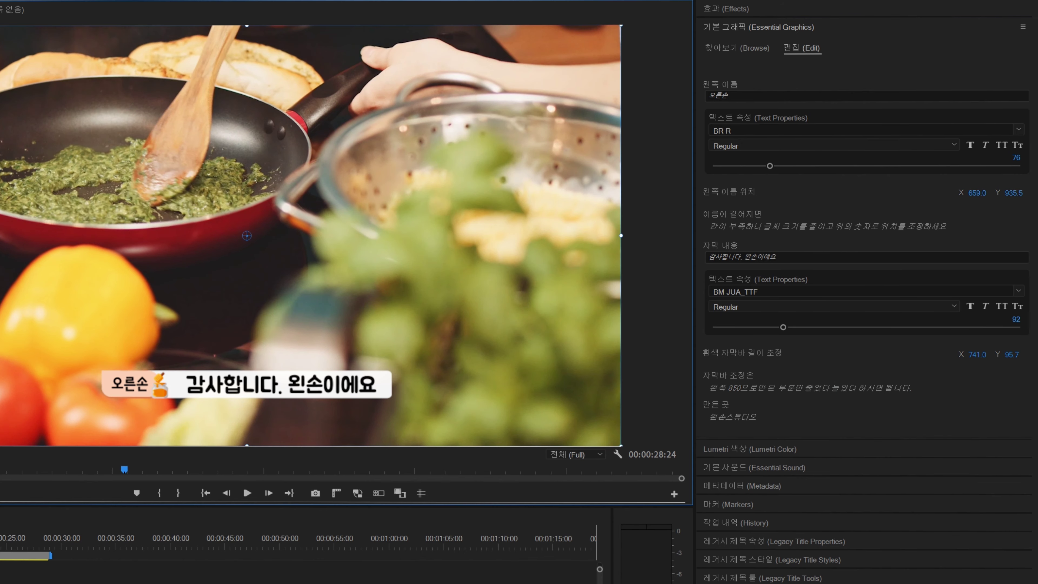
key("Left")
key("Left")
key("Left")
key("Left")
key("Left")
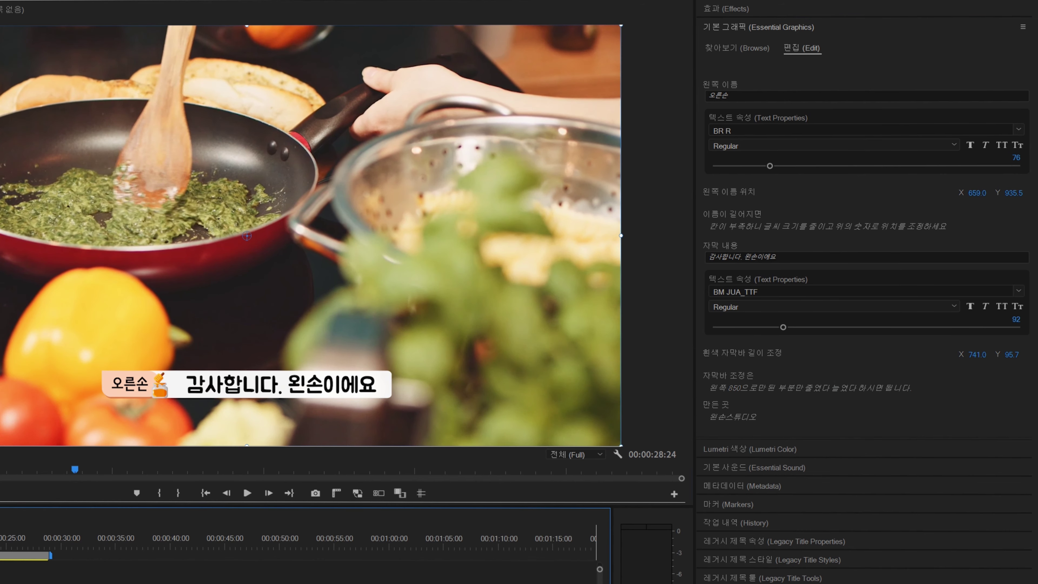
left_click(731, 138)
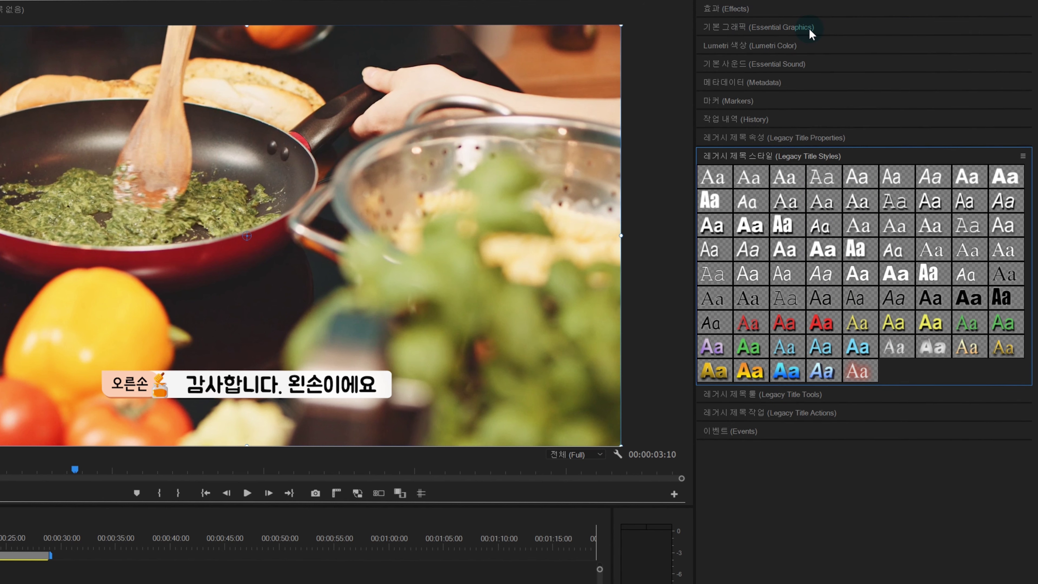
Step: Check a legacy text style, then return to the Essential Graphics fields for the caption
left_click(898, 268)
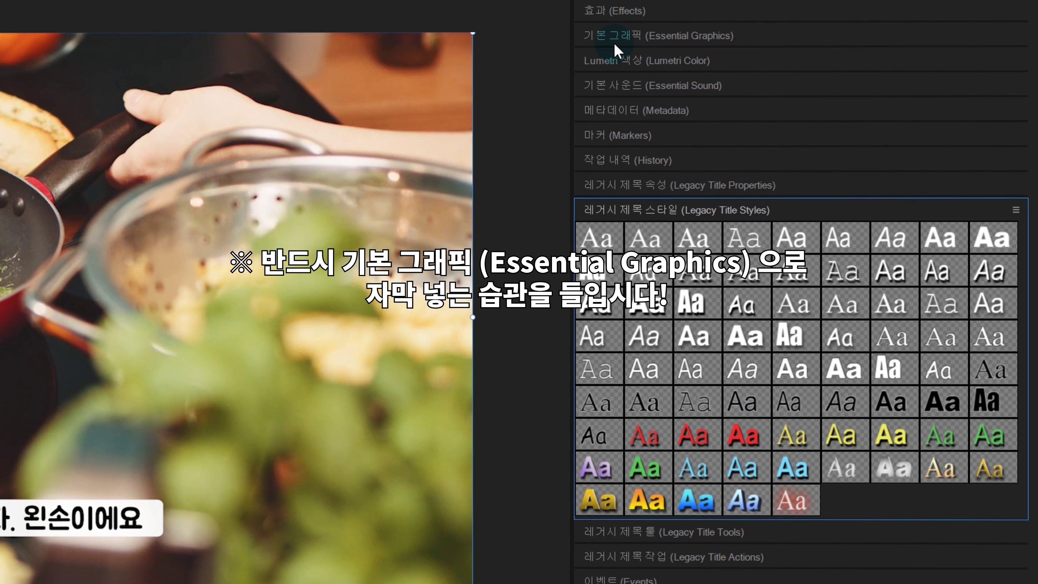
left_click(682, 40)
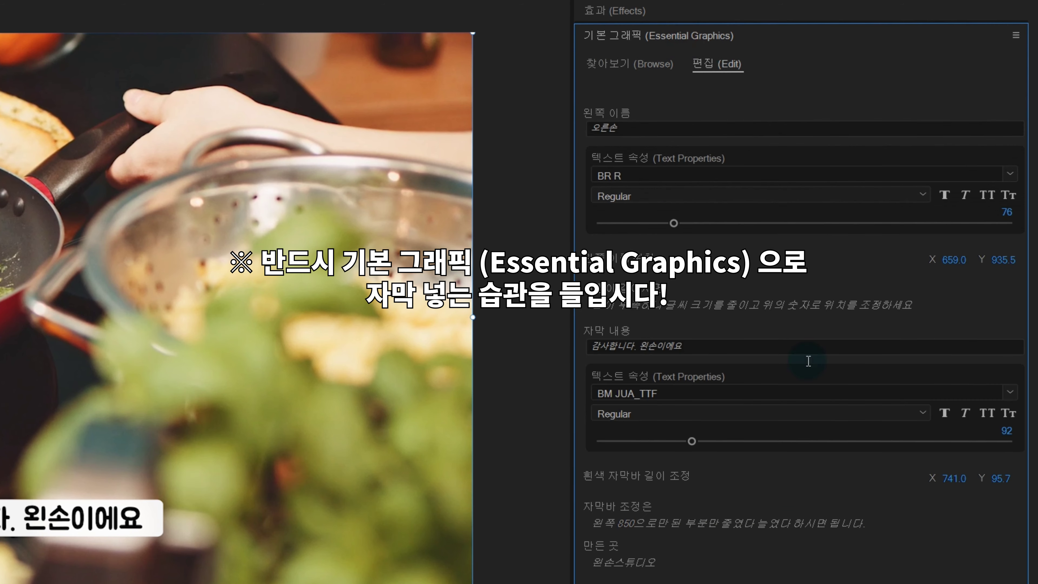